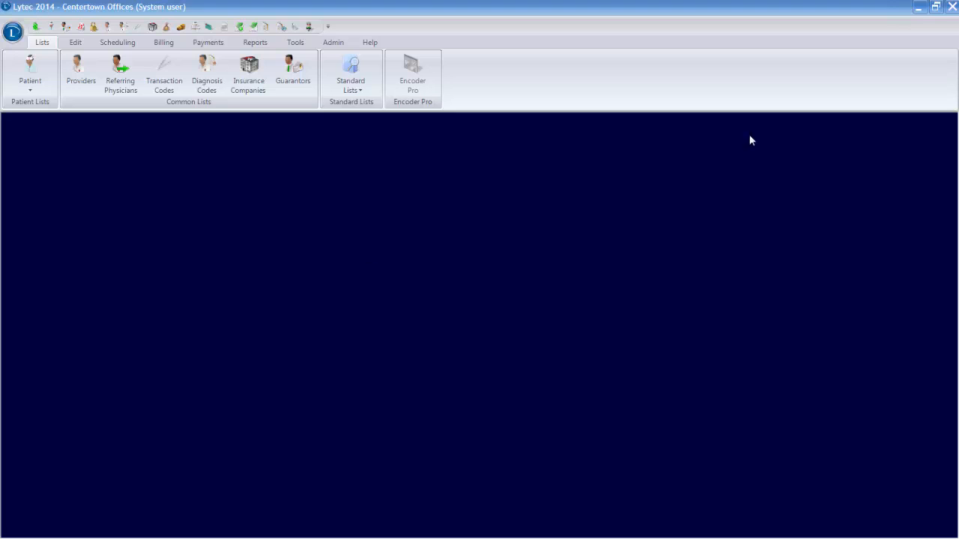
# Step: Preview the Diagnosis Code Analysis Summary report with its default options and go to its second page
pyautogui.click(253, 43)
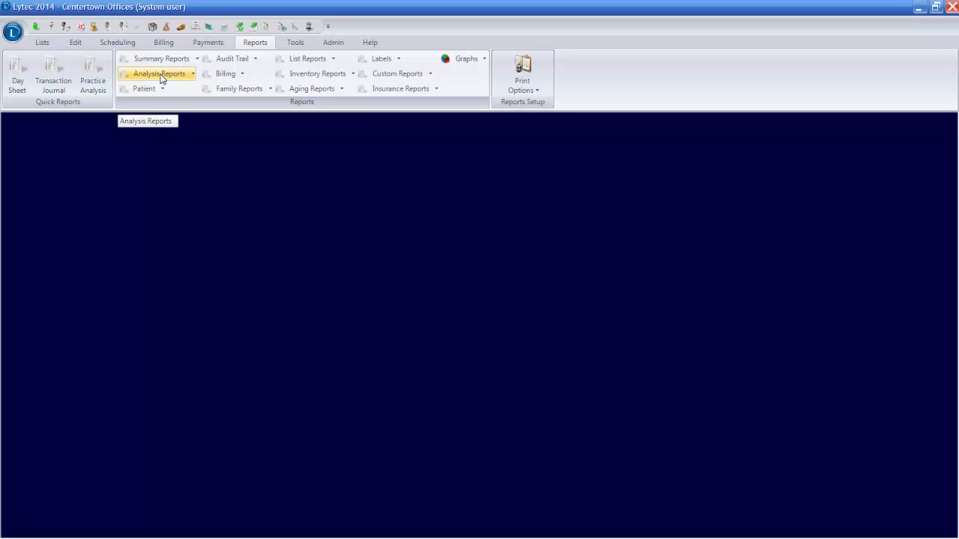
pyautogui.click(159, 74)
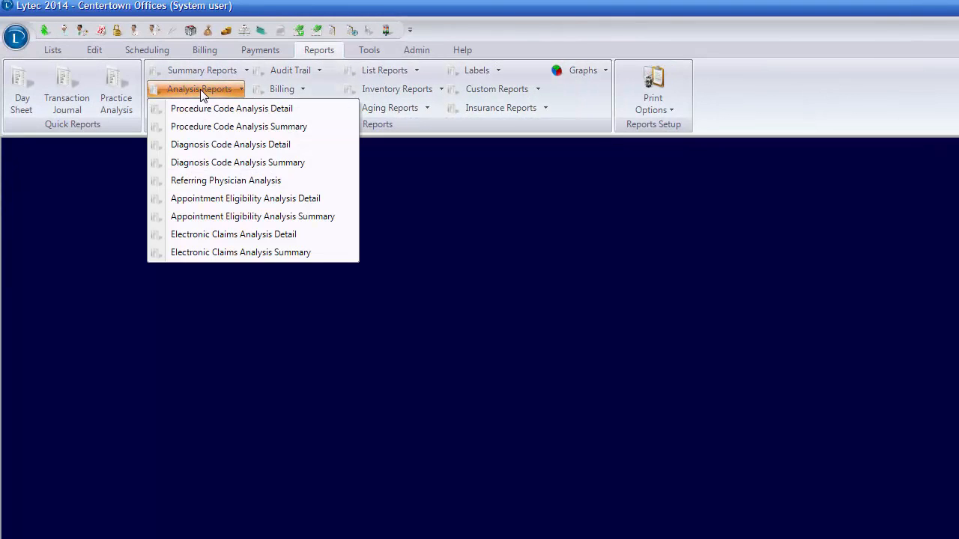
pyautogui.click(212, 164)
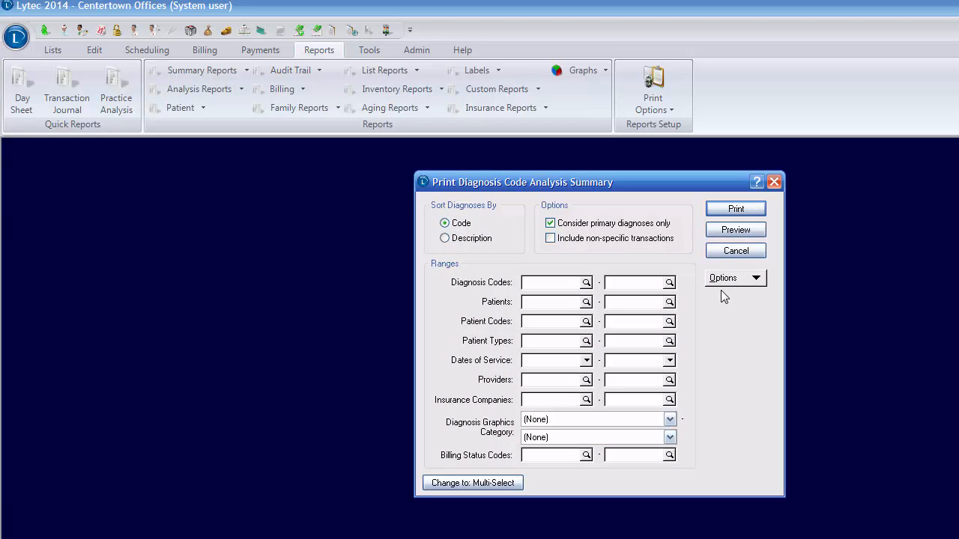
pyautogui.click(736, 231)
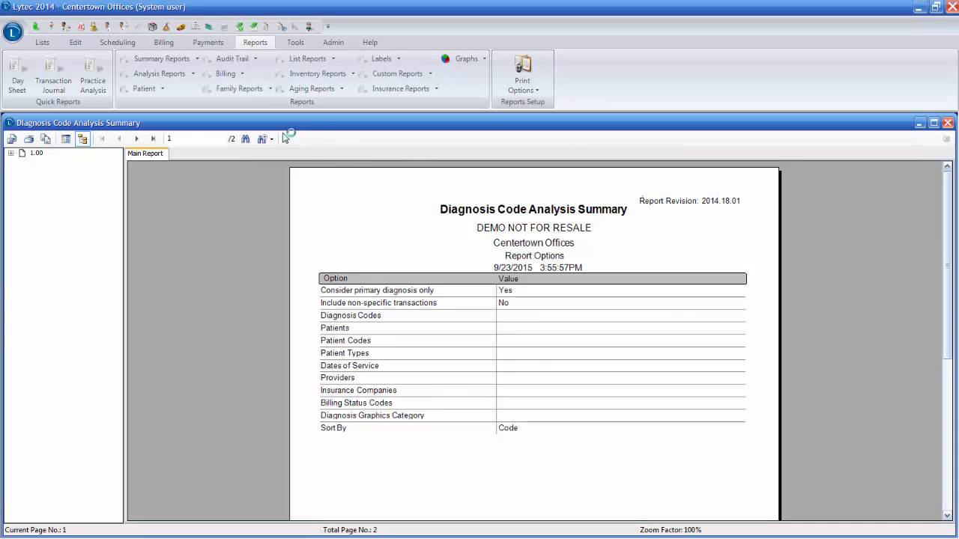
pyautogui.click(136, 138)
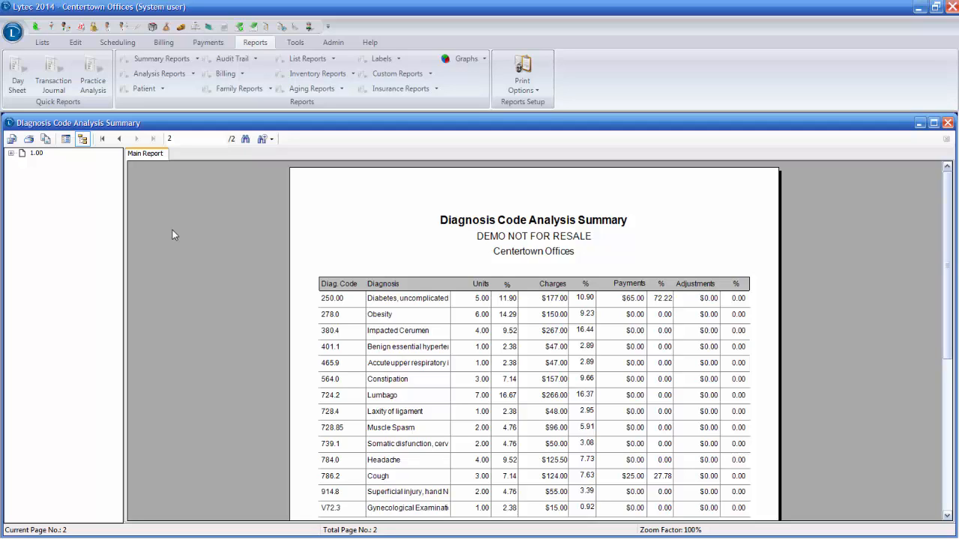
# Step: Export the report as a Microsoft Excel (97-2003) file named Diagnosis Summary and close the report preview
pyautogui.click(11, 140)
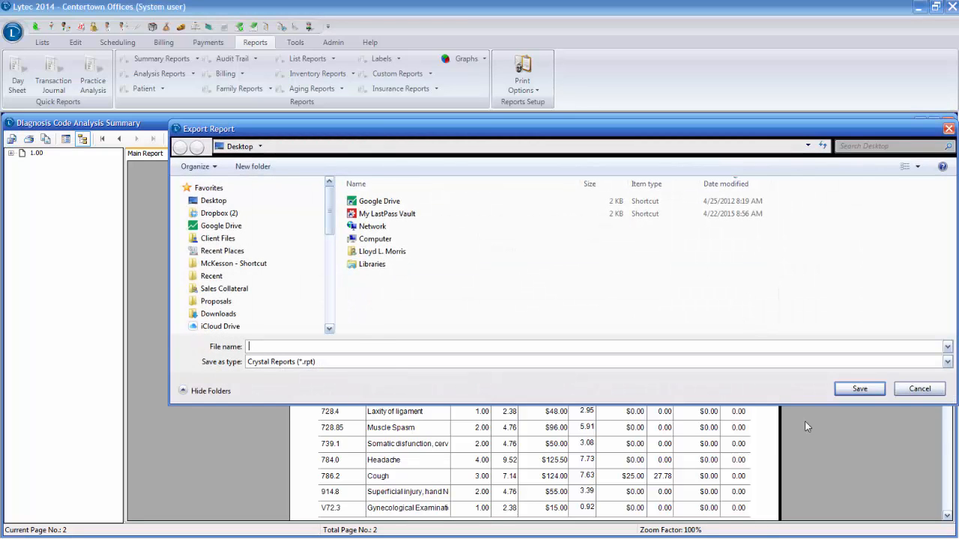
pyautogui.click(947, 361)
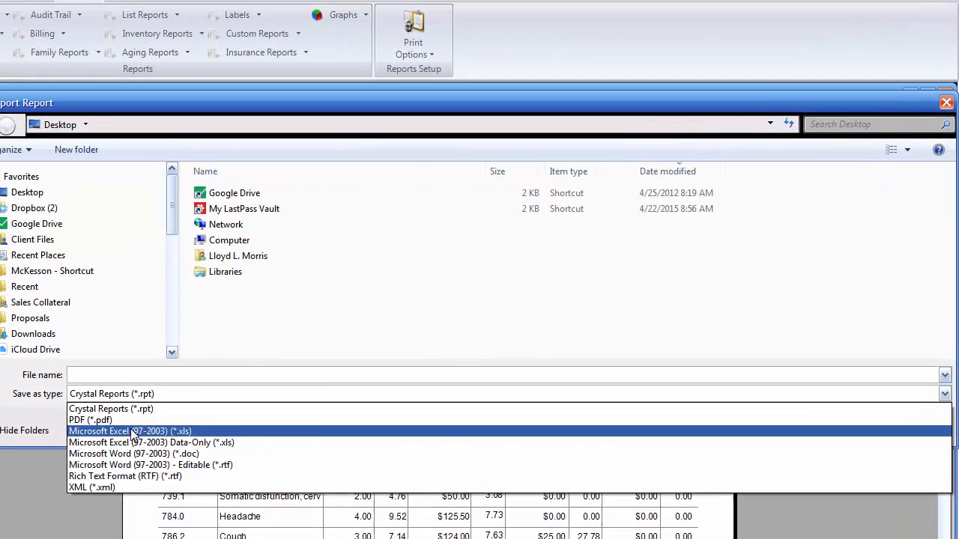
pyautogui.click(288, 391)
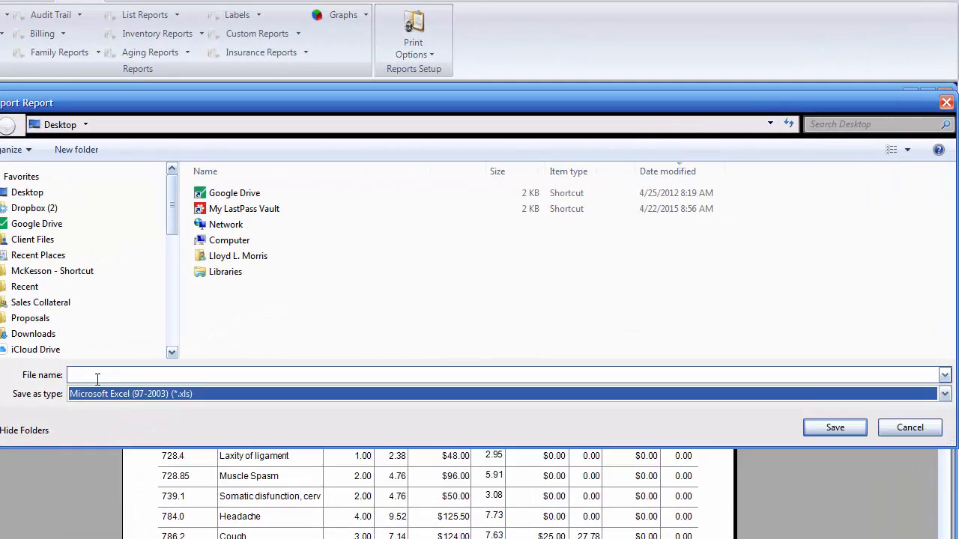
pyautogui.click(97, 377)
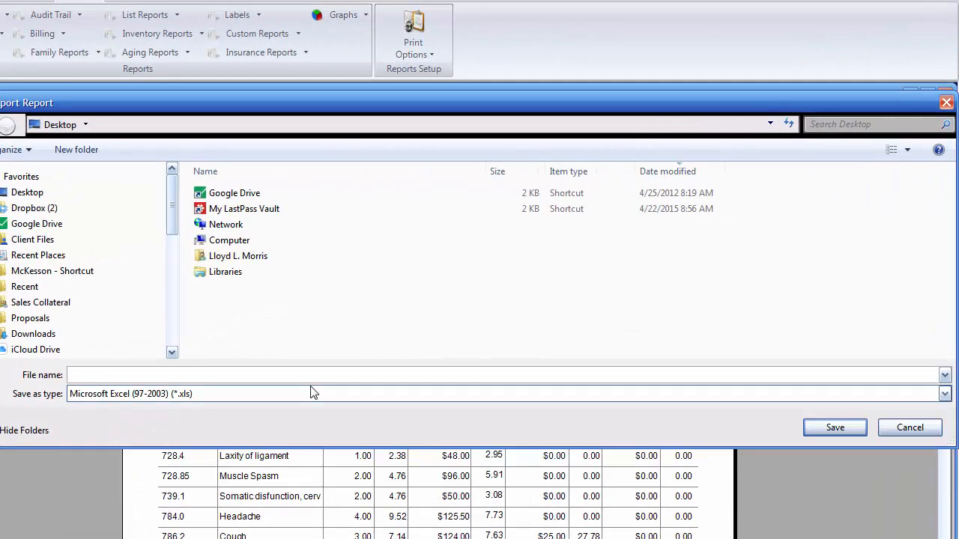
pyautogui.write('Diagnosis Summary')
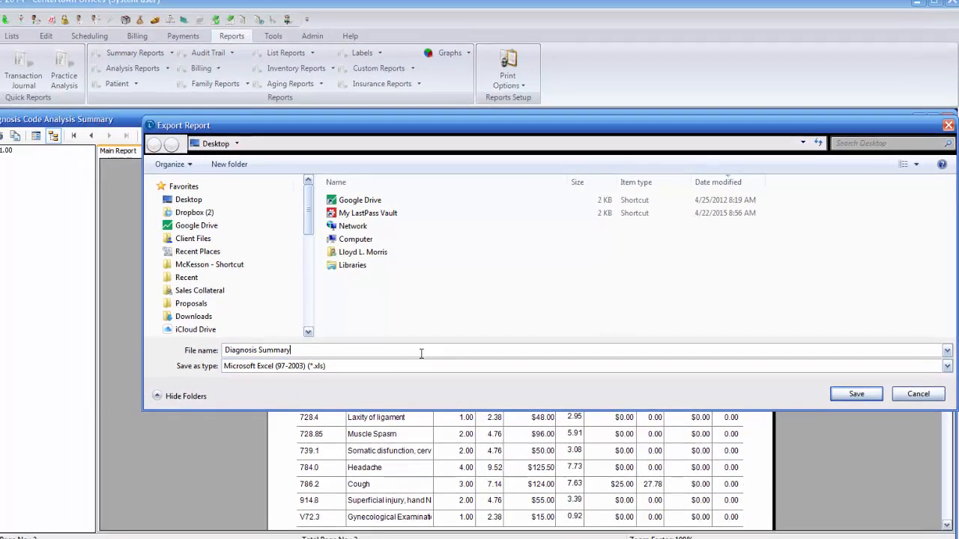
pyautogui.click(856, 394)
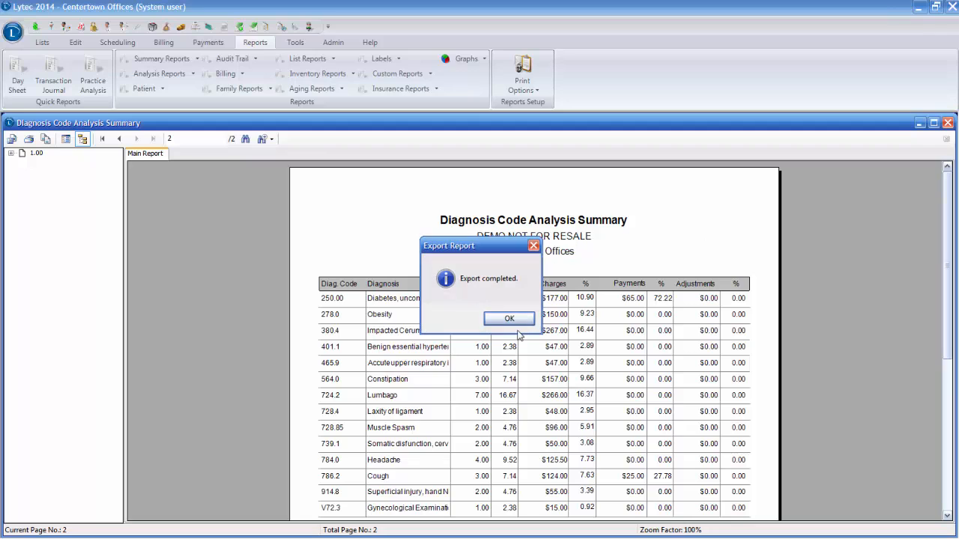
pyautogui.click(515, 321)
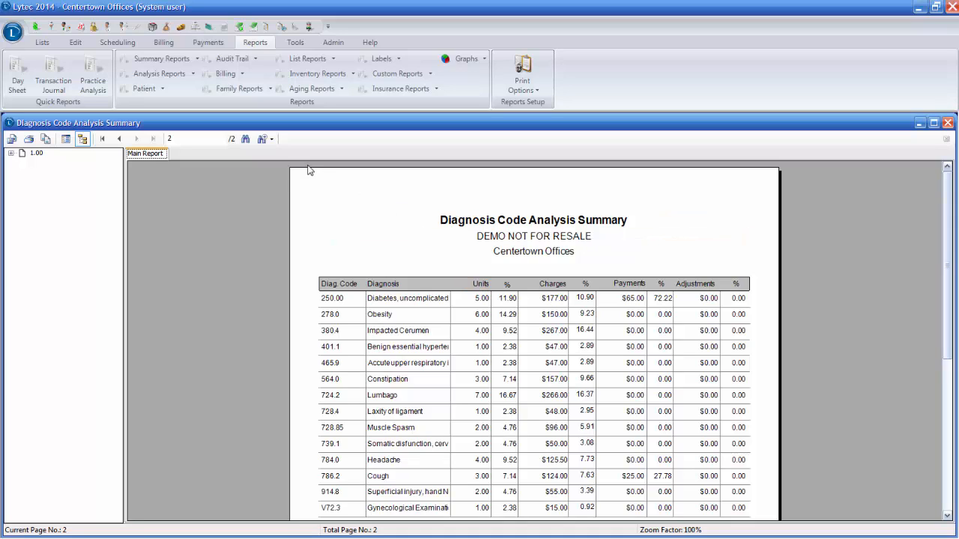
pyautogui.click(947, 124)
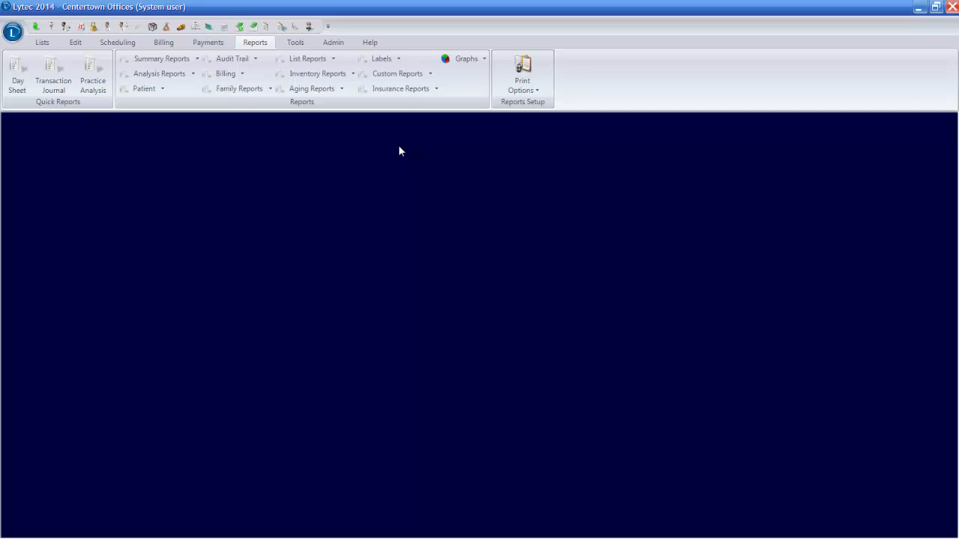
# Step: Update all insurance companies to the ICD-10 code set, using ICD-9 for dates of service prior to 10/1/2015
pyautogui.click(295, 43)
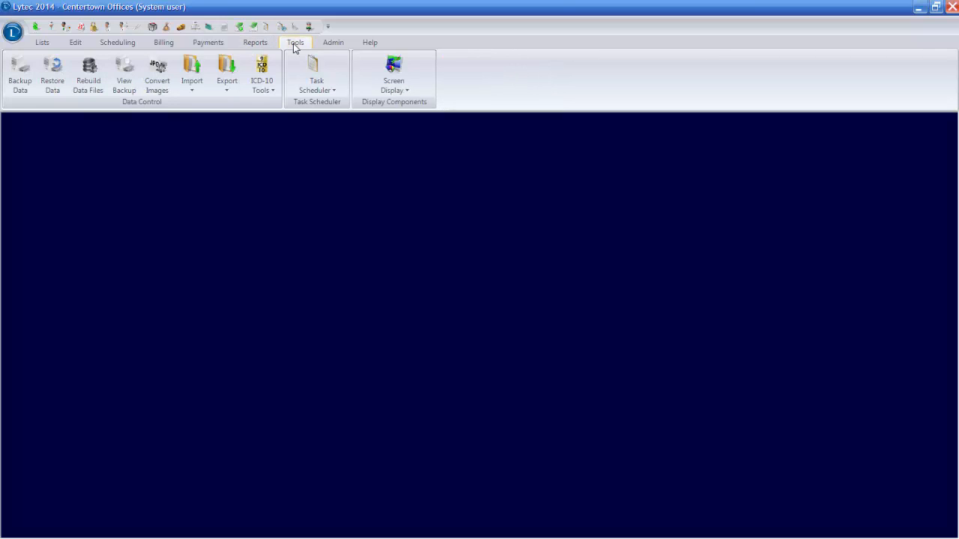
pyautogui.click(259, 89)
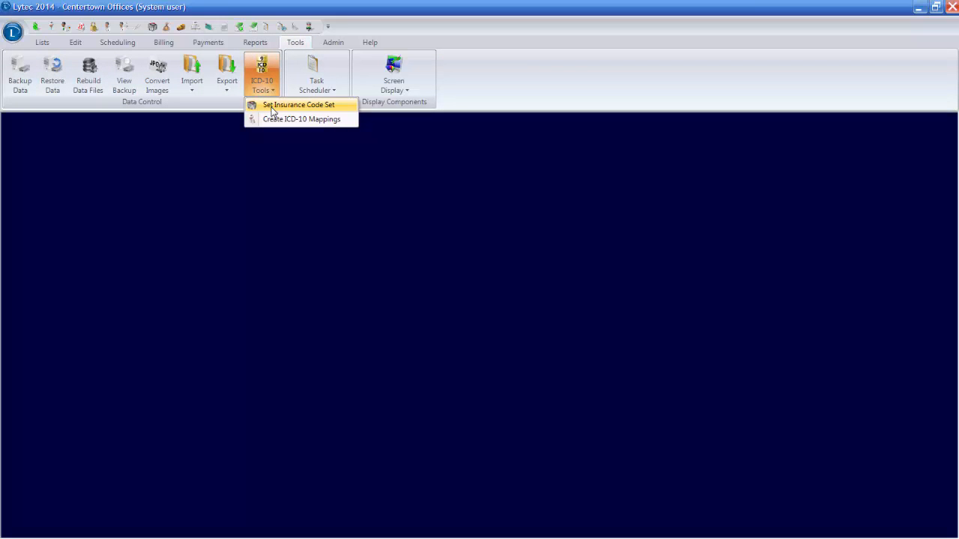
pyautogui.click(273, 108)
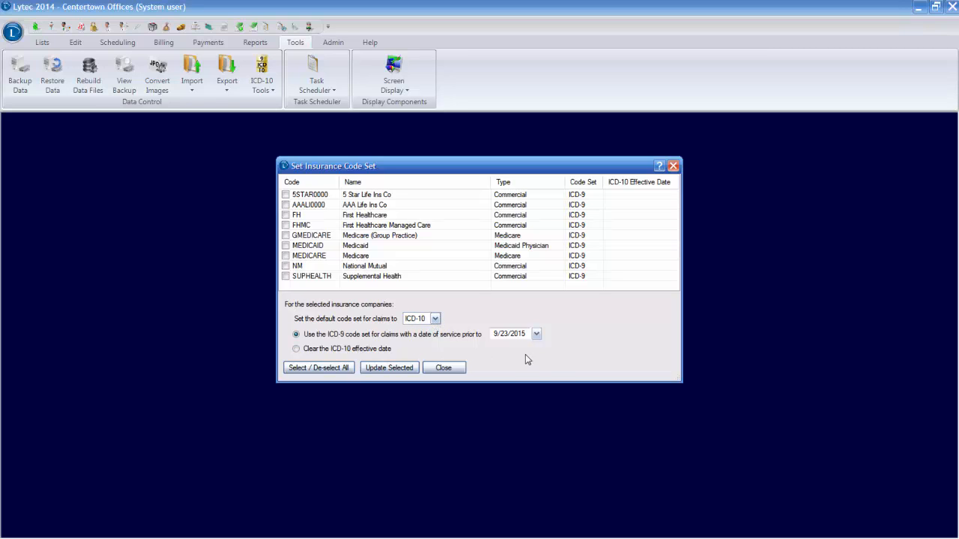
pyautogui.click(537, 334)
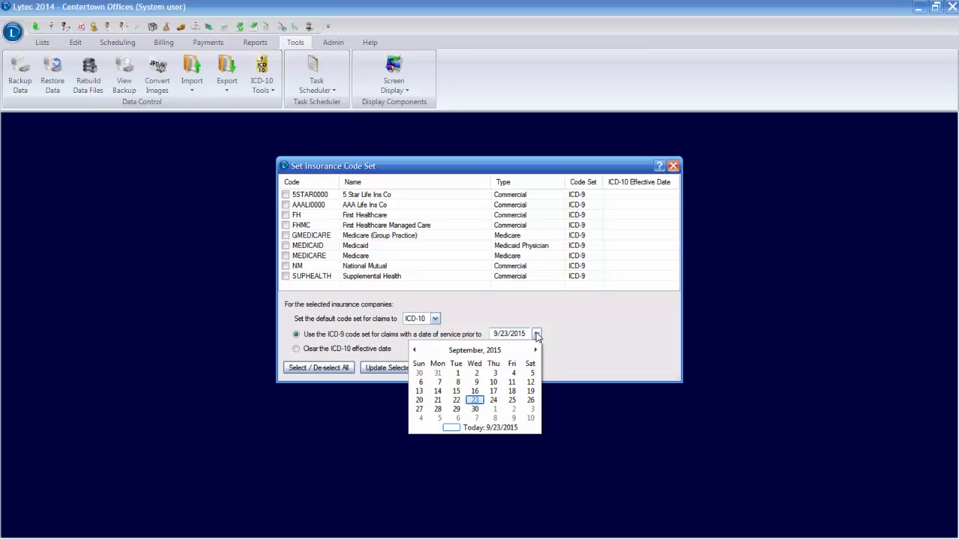
pyautogui.click(492, 409)
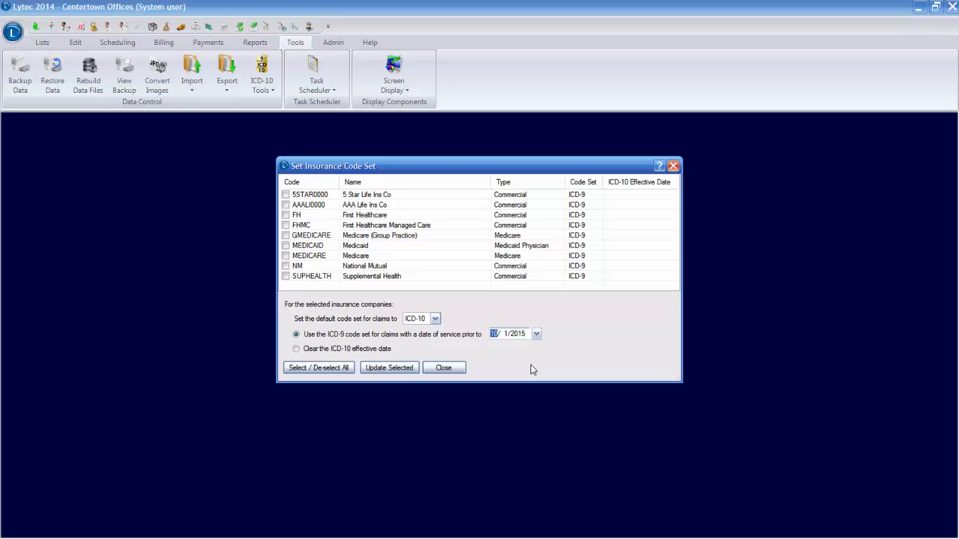
pyautogui.click(311, 368)
pyautogui.click(389, 368)
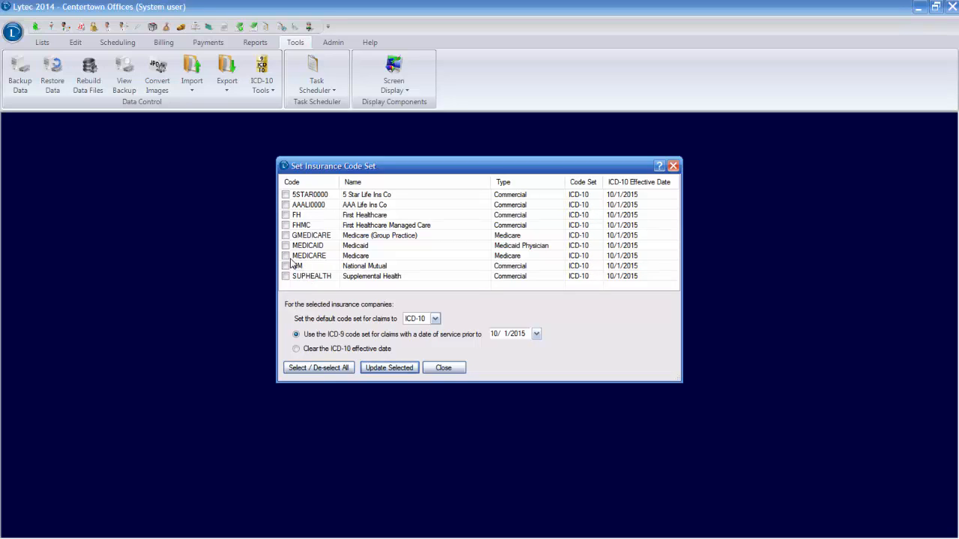
# Step: Set the default code set of AAA Life Ins Co to ICD-9 and close the insurance code set dialog
pyautogui.click(285, 204)
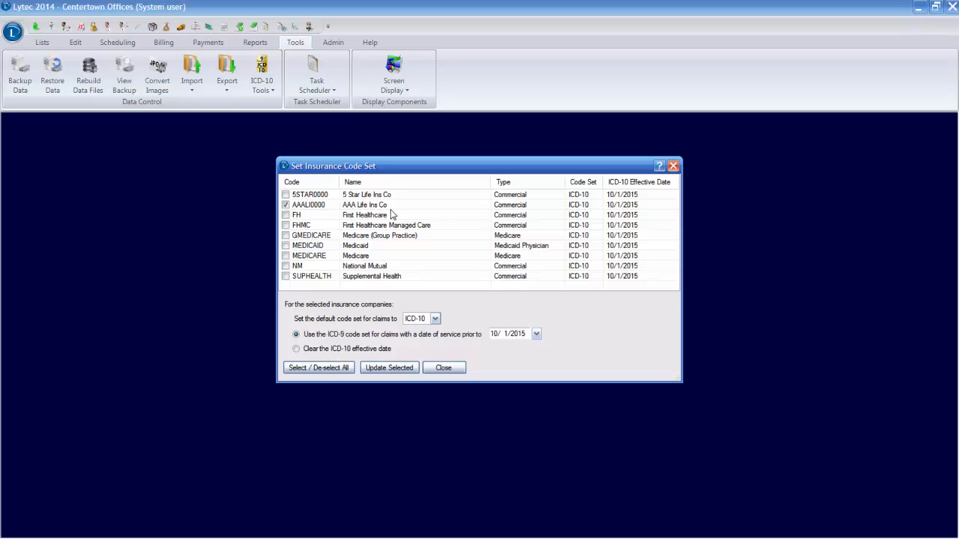
pyautogui.click(435, 319)
pyautogui.click(423, 335)
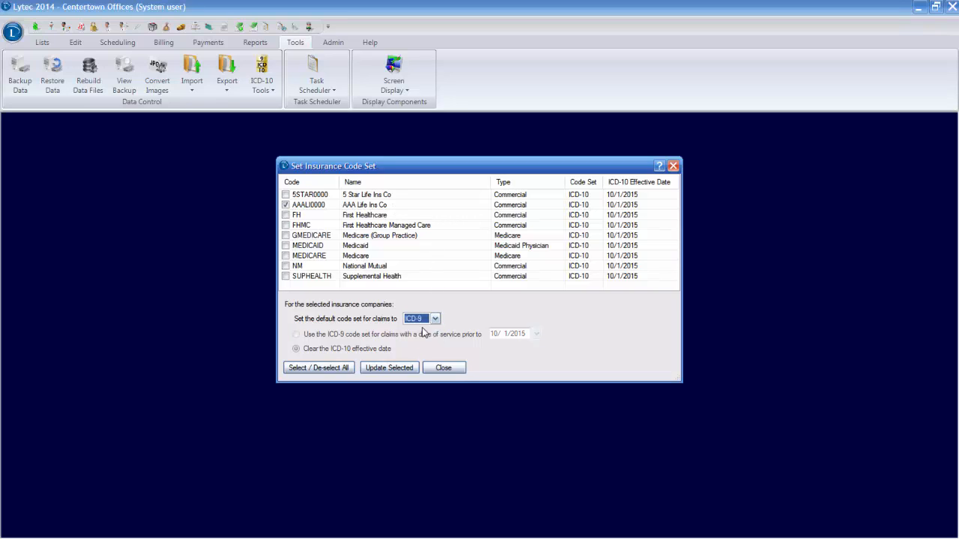
pyautogui.click(404, 374)
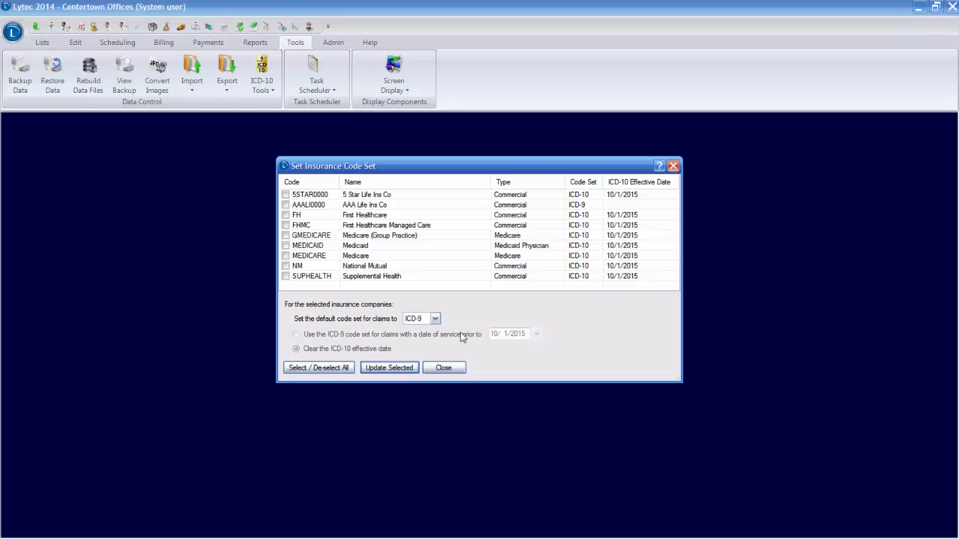
pyautogui.click(590, 208)
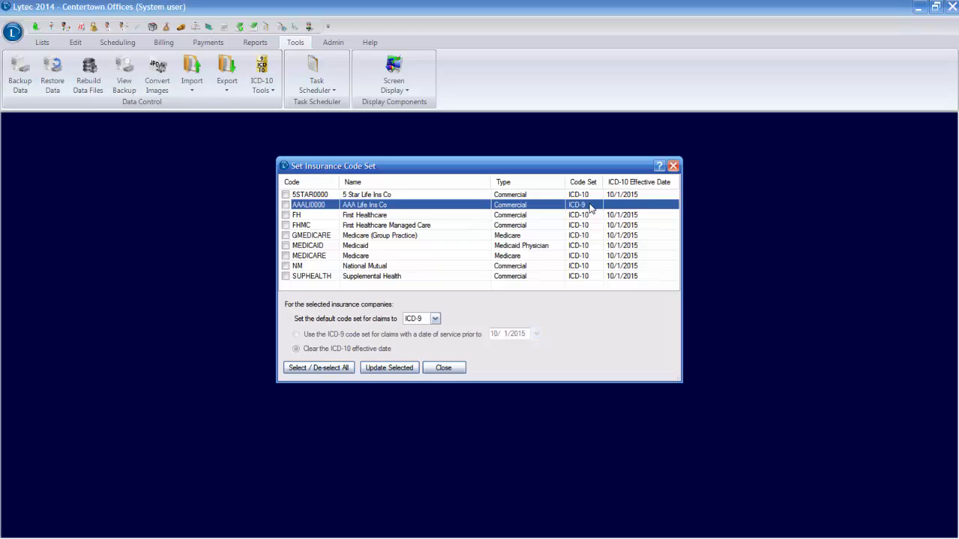
pyautogui.click(453, 368)
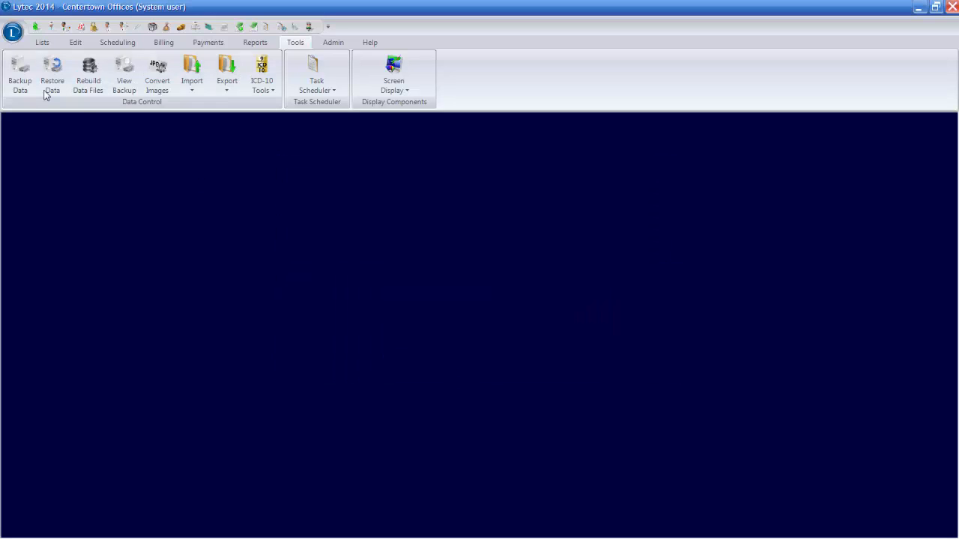
# Step: Open the AAA Life Ins Co record in the insurance companies list and show its claims settings
pyautogui.click(41, 43)
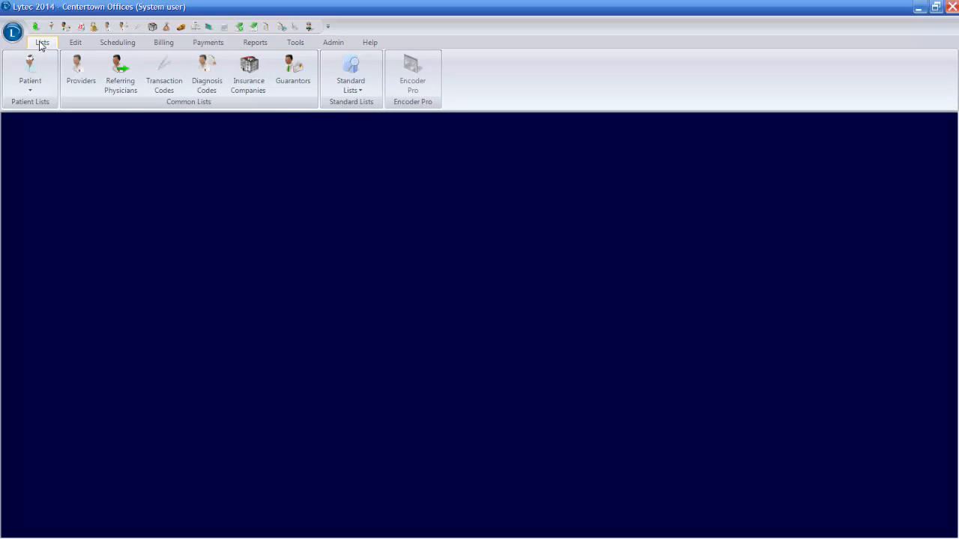
pyautogui.click(251, 86)
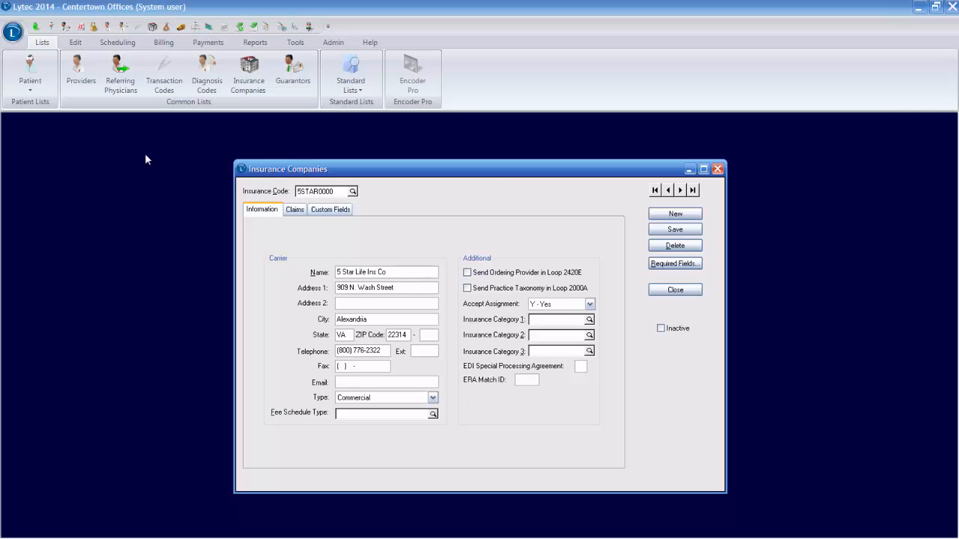
pyautogui.moveTo(313, 226); pyautogui.dragTo(519, 233)
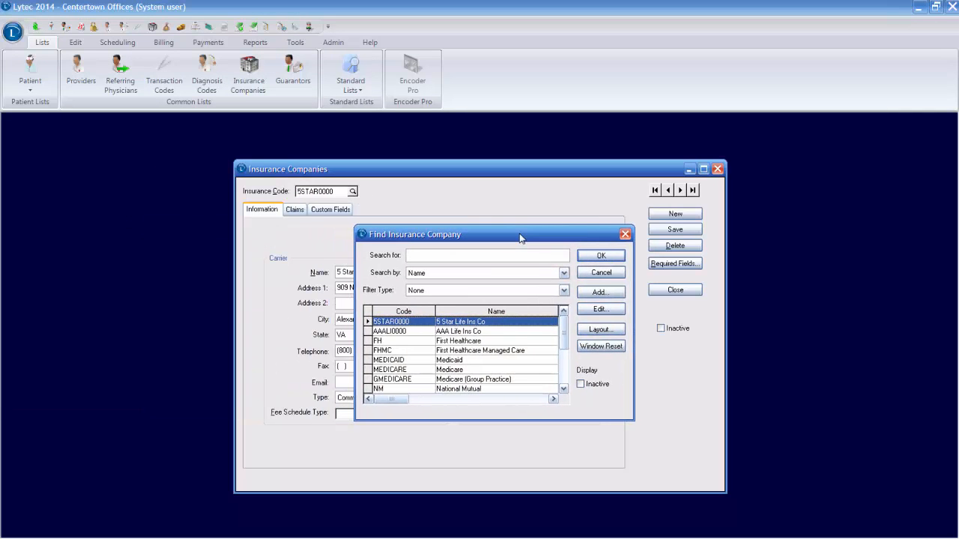
pyautogui.click(484, 330)
pyautogui.click(602, 254)
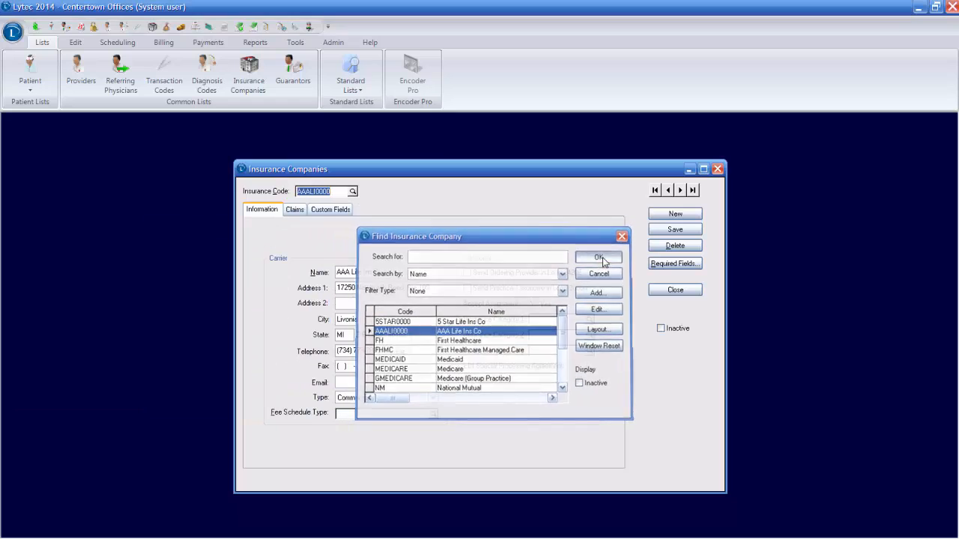
pyautogui.click(293, 211)
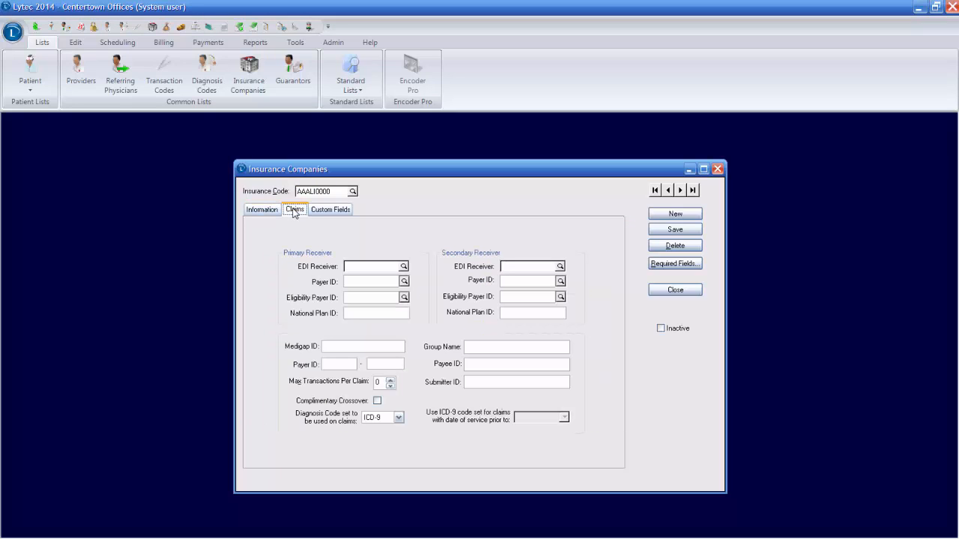
# Step: Set the company's claims diagnosis code set to ICD-10, with ICD-9 for service dates prior to 11/01/2015, and save the record
pyautogui.click(398, 418)
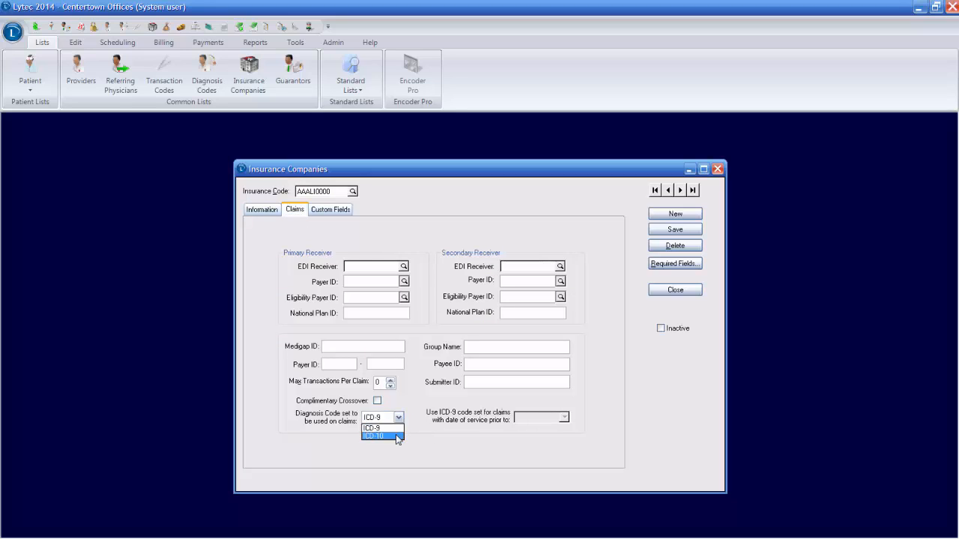
pyautogui.click(396, 436)
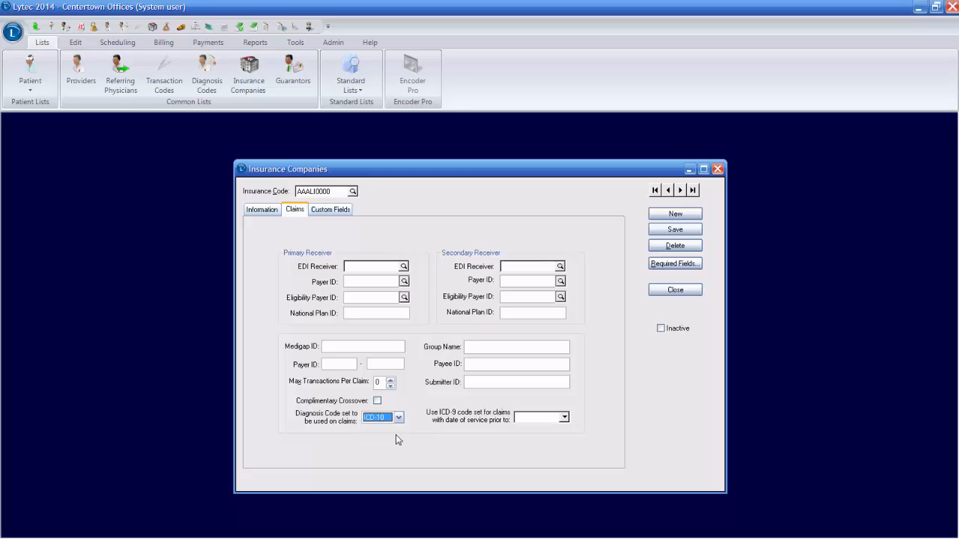
pyautogui.click(564, 418)
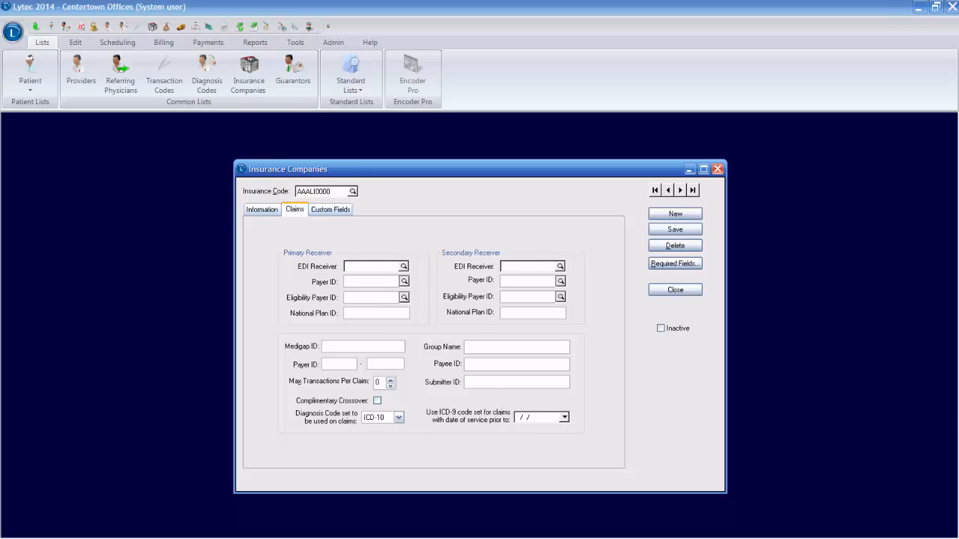
pyautogui.click(522, 420)
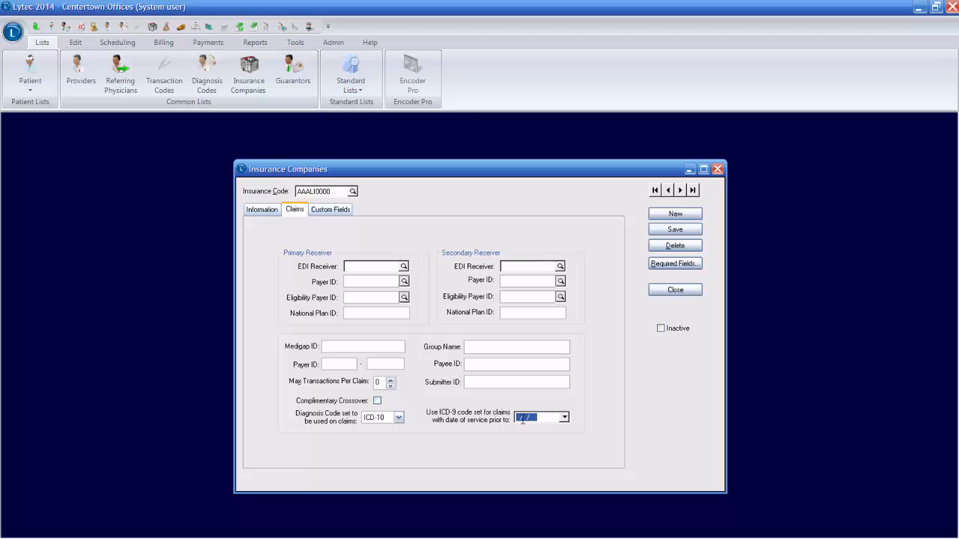
pyautogui.write('11/01/2015')
pyautogui.click(673, 230)
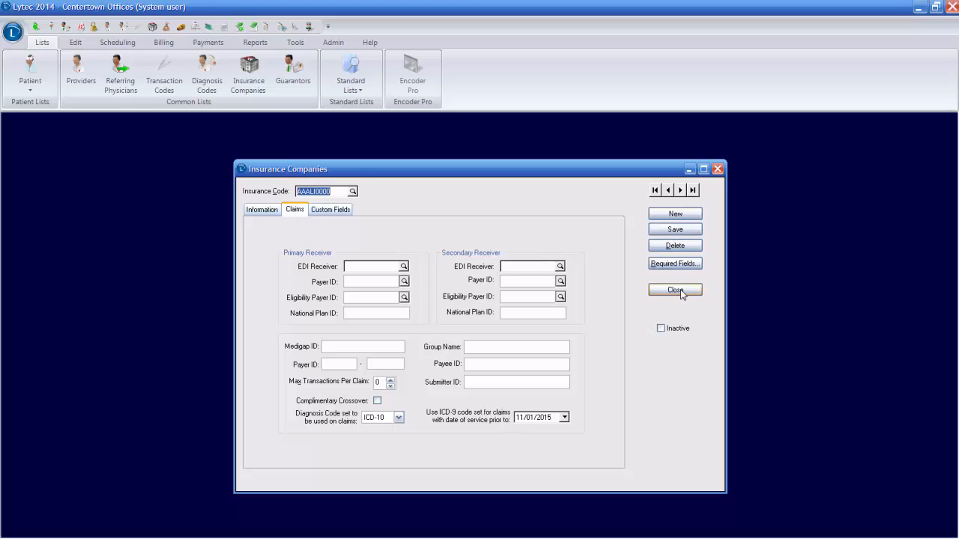
# Step: Close the insurance company record and open the 1:1 mappings of the Create ICD-10 Mappings utility
pyautogui.click(678, 290)
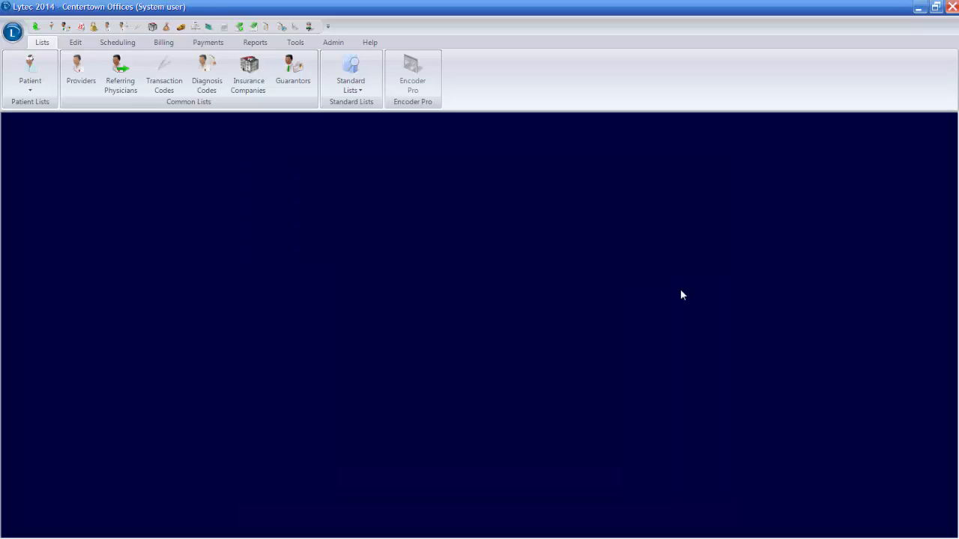
pyautogui.click(296, 42)
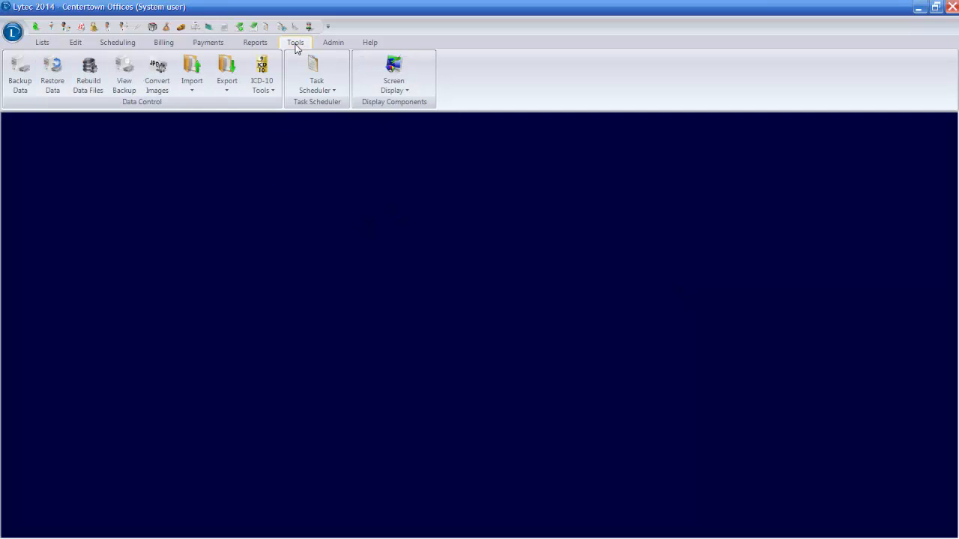
pyautogui.click(257, 96)
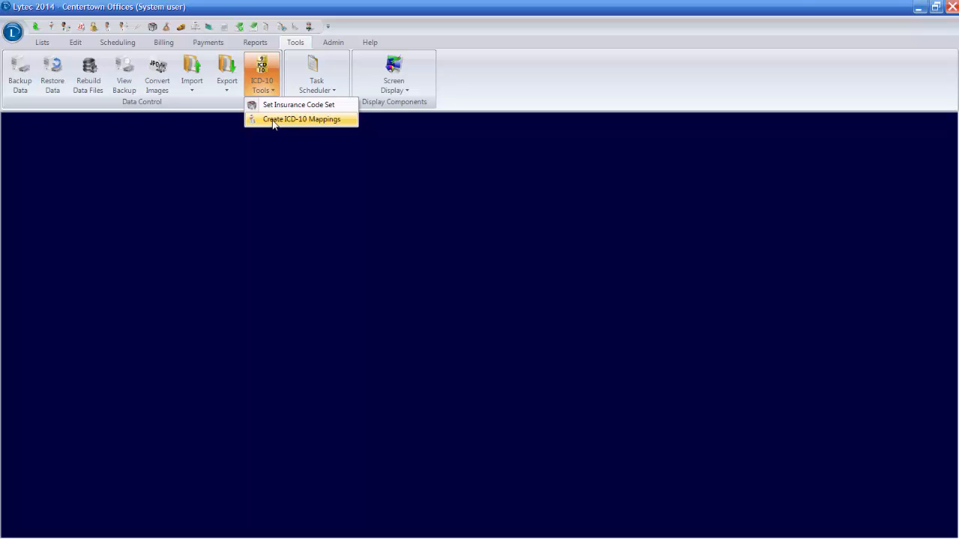
pyautogui.click(273, 122)
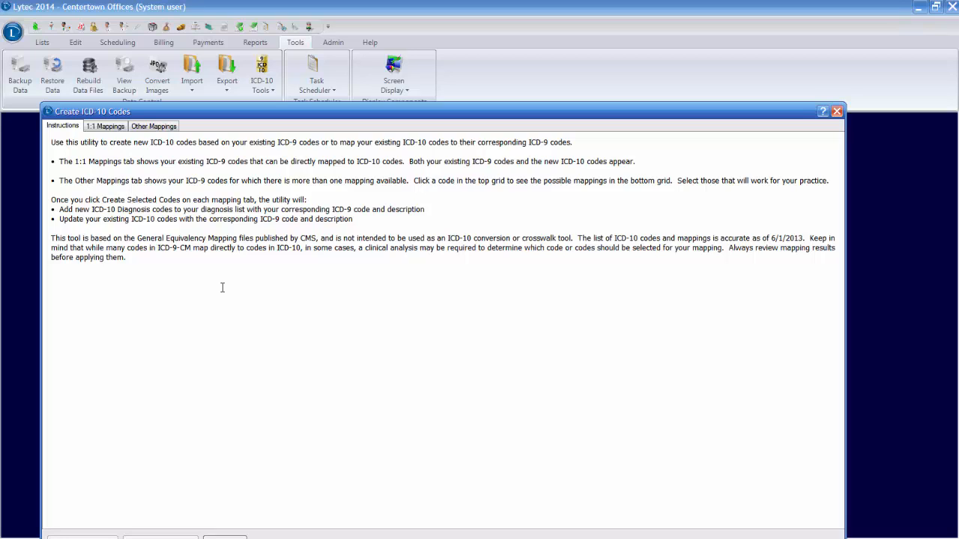
pyautogui.click(105, 126)
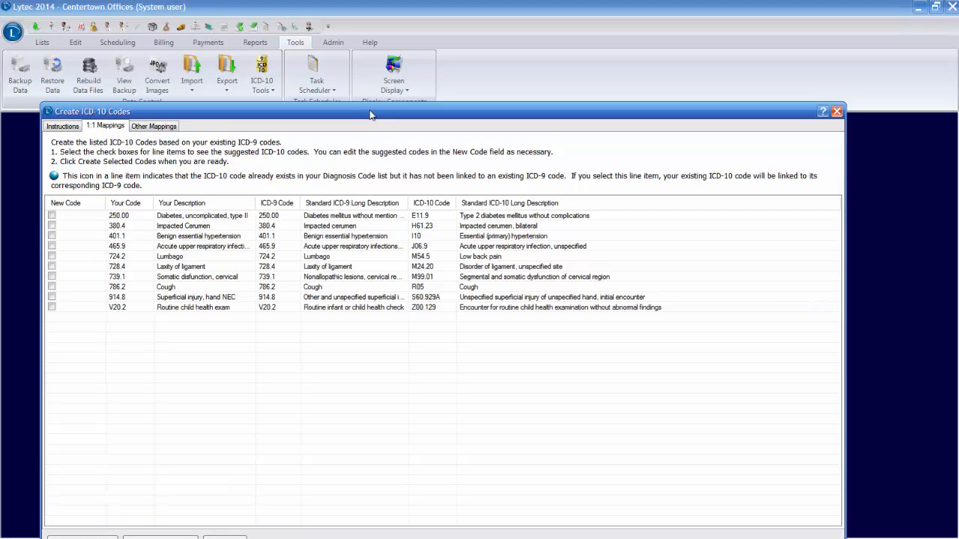
pyautogui.moveTo(369, 115); pyautogui.dragTo(367, 60)
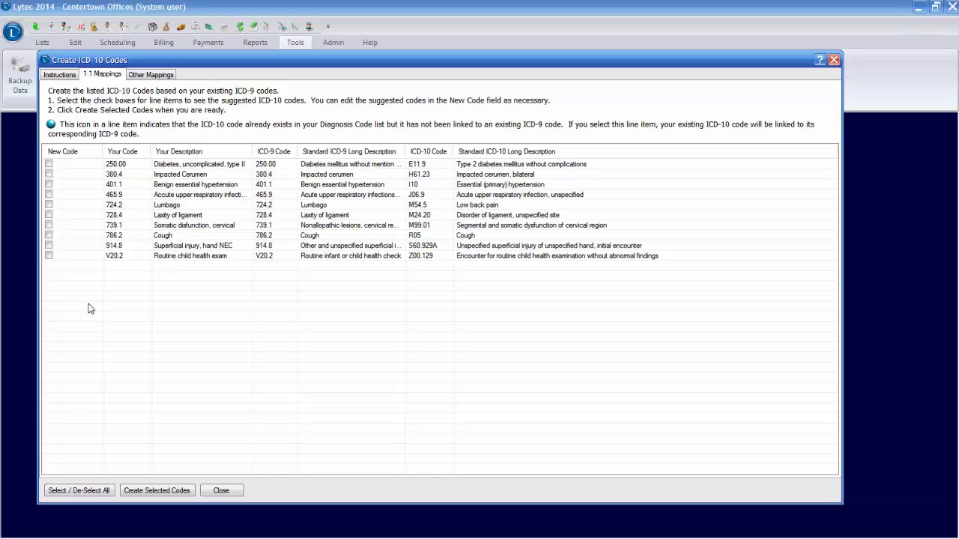
# Step: Select all ICD-9 codes with a 1:1 mapping and create their suggested ICD-10 codes
pyautogui.click(91, 492)
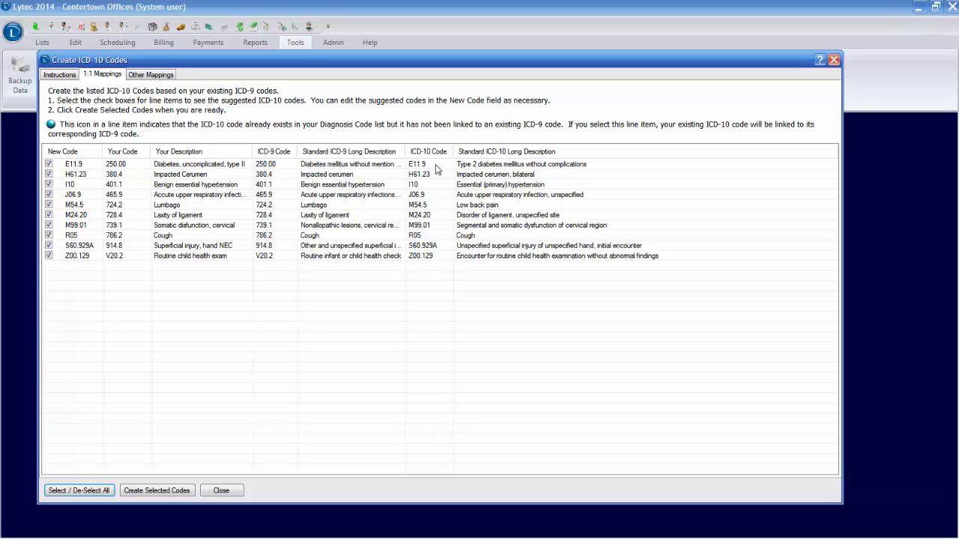
pyautogui.click(158, 492)
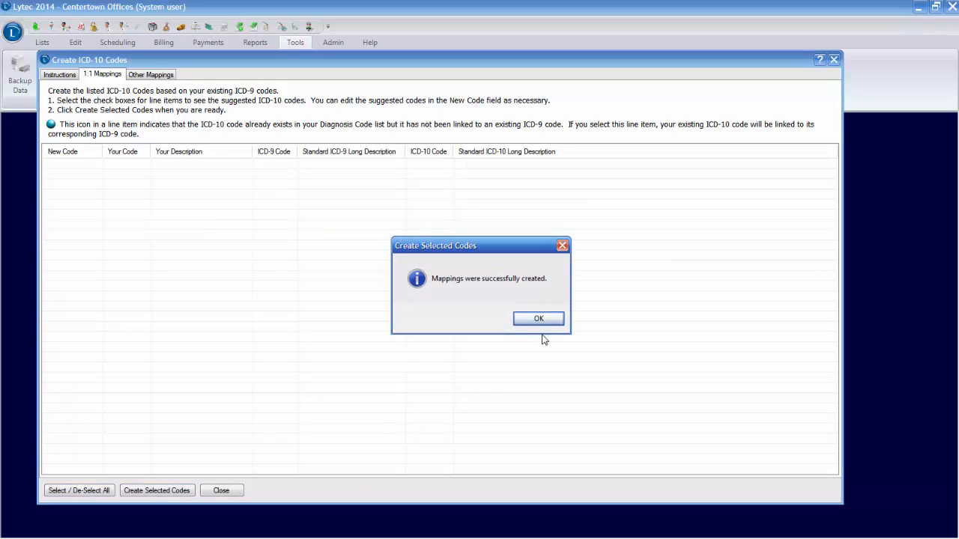
pyautogui.click(540, 321)
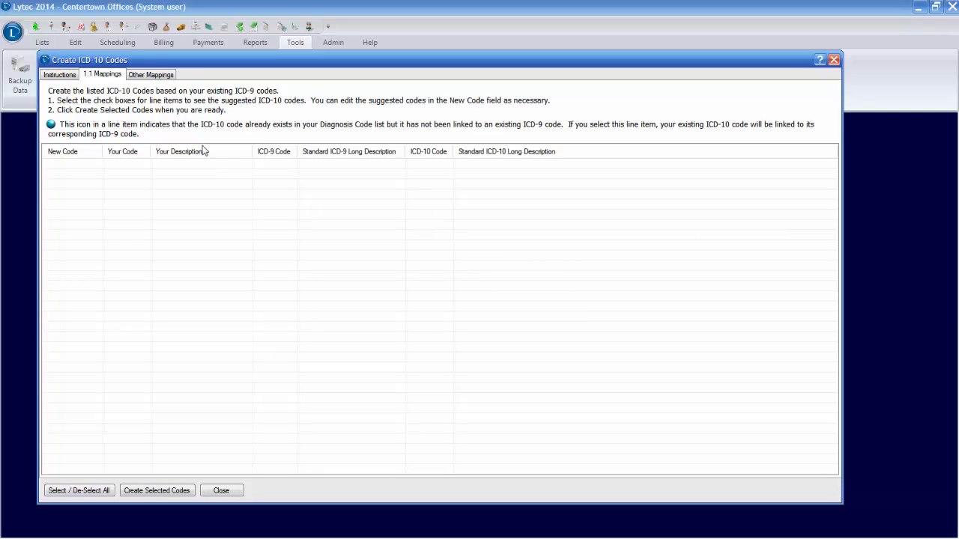
# Step: In the other mappings, create ICD-10 codes G44.1 and R51 for Headache (784.0) only, and close the mapping utility
pyautogui.click(152, 75)
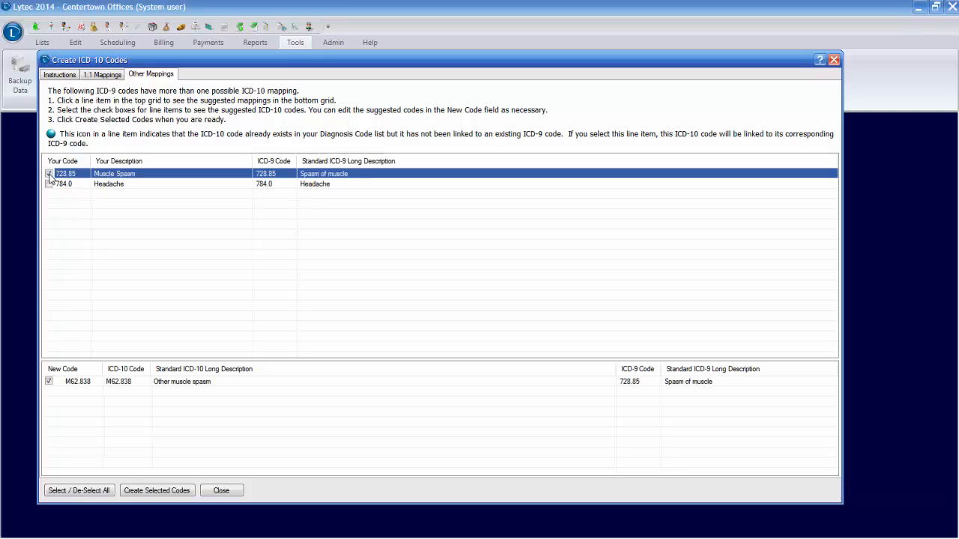
pyautogui.click(49, 174)
pyautogui.click(49, 184)
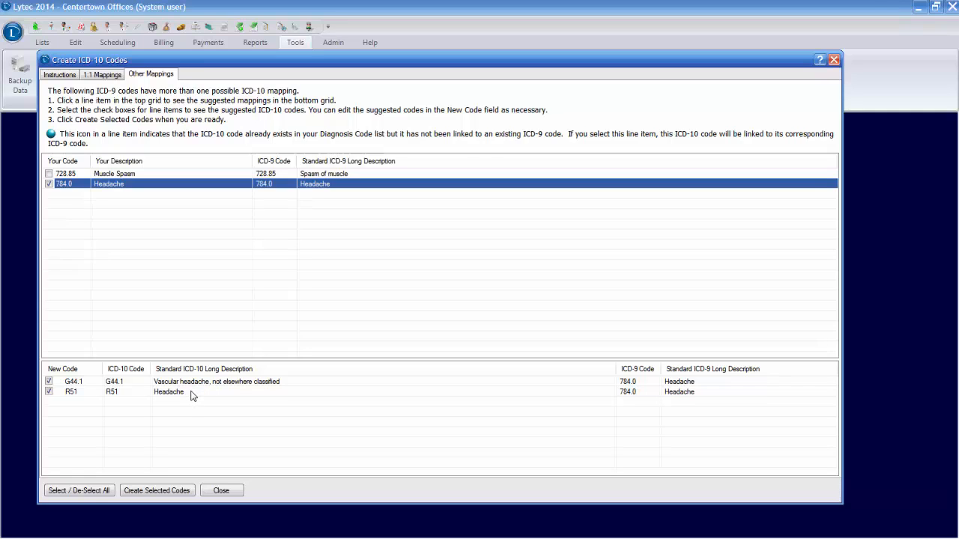
pyautogui.click(49, 382)
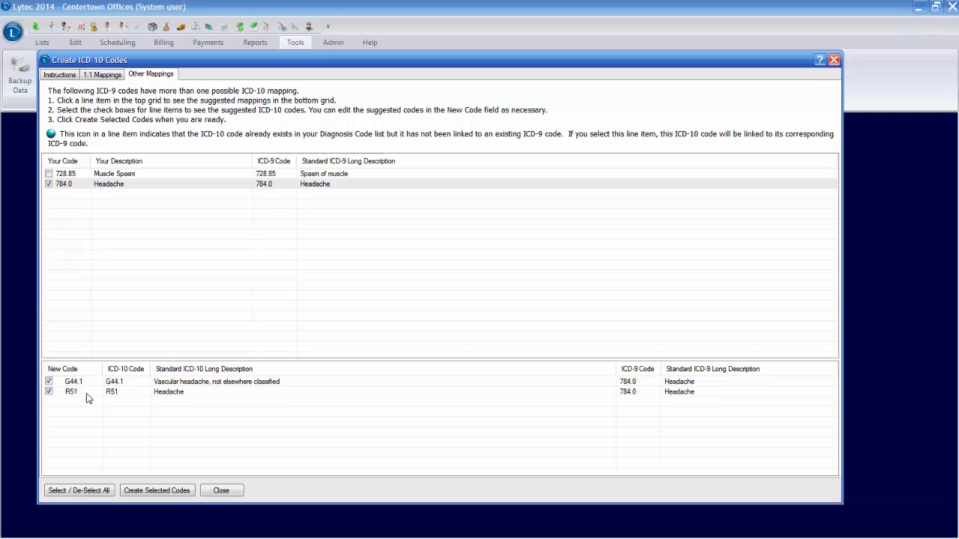
pyautogui.click(160, 492)
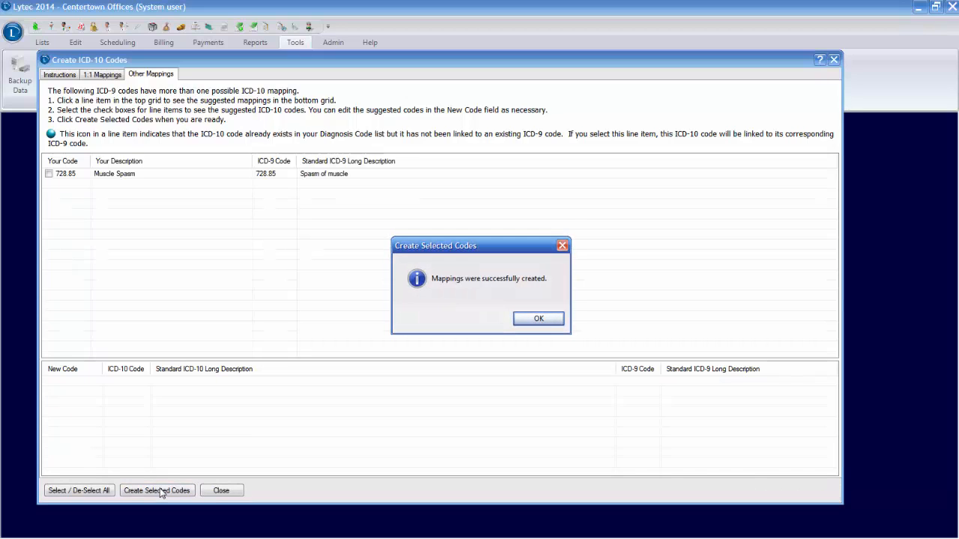
pyautogui.click(558, 322)
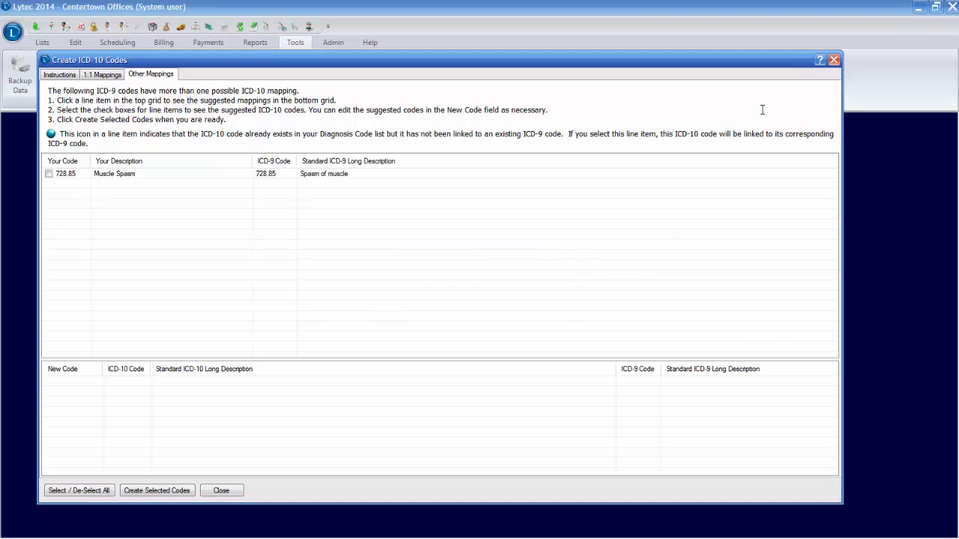
pyautogui.click(833, 59)
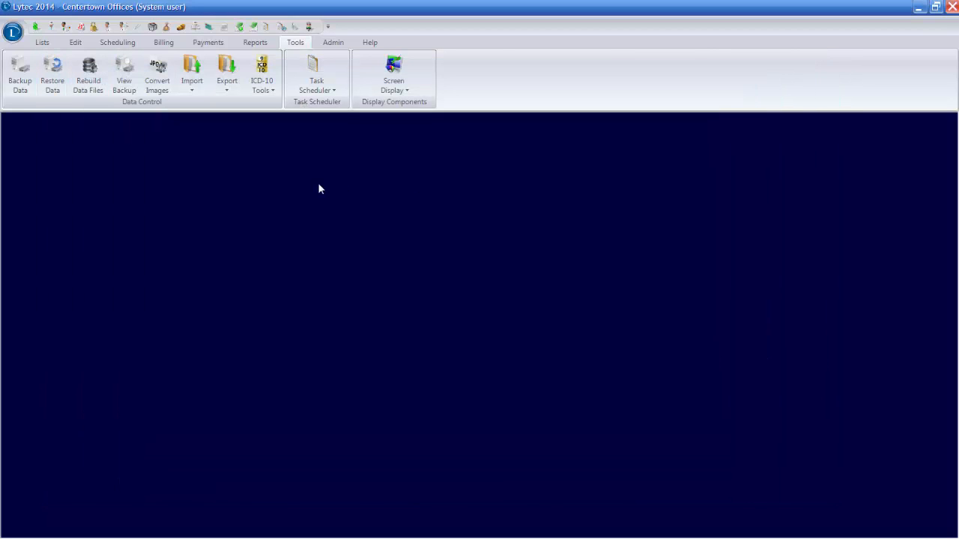
# Step: Open the Diagnosis Codes list, maximize its window, and bring up the diagnosis code lookup
pyautogui.click(42, 43)
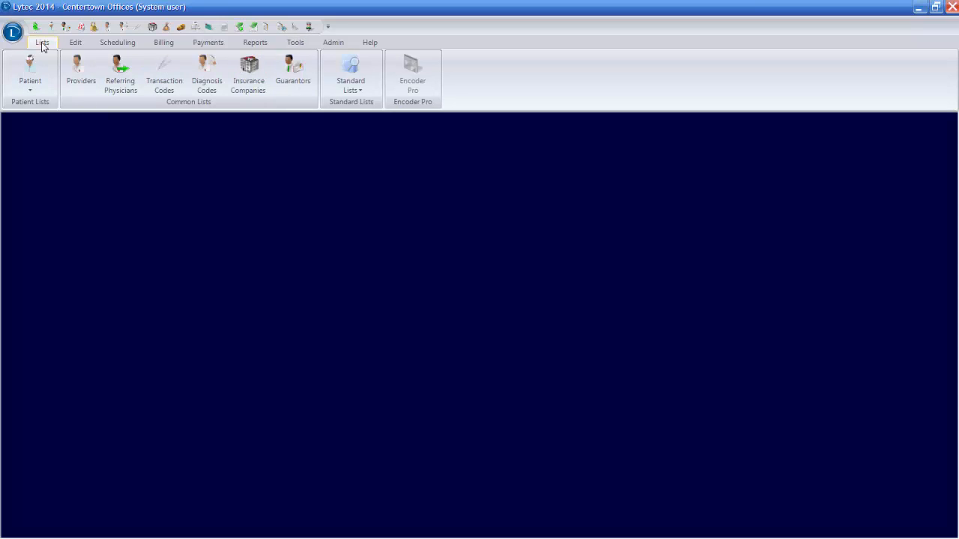
pyautogui.click(207, 71)
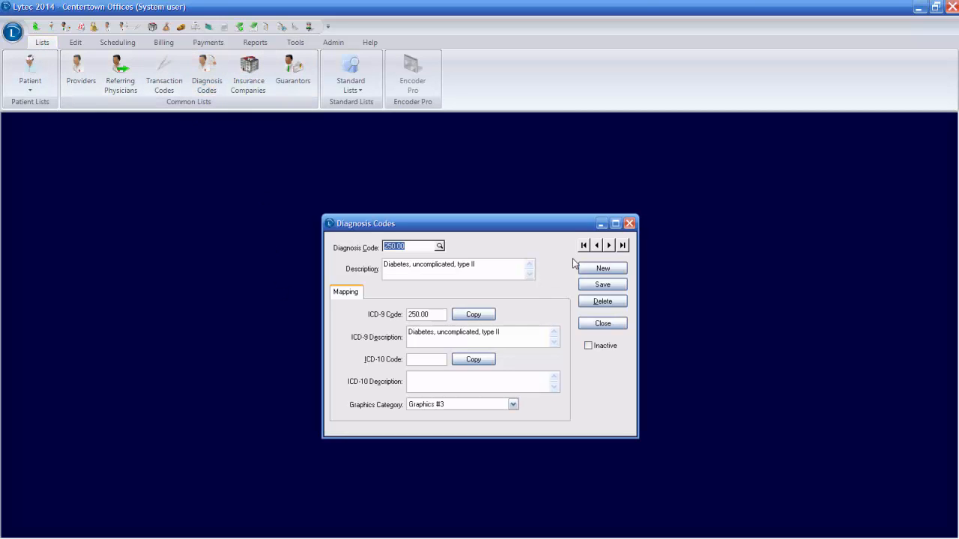
pyautogui.click(615, 223)
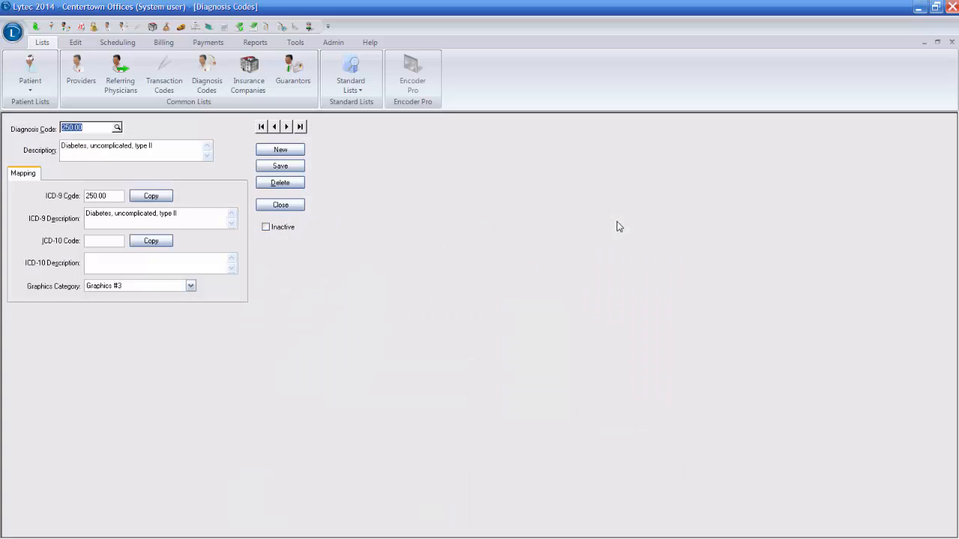
pyautogui.click(117, 129)
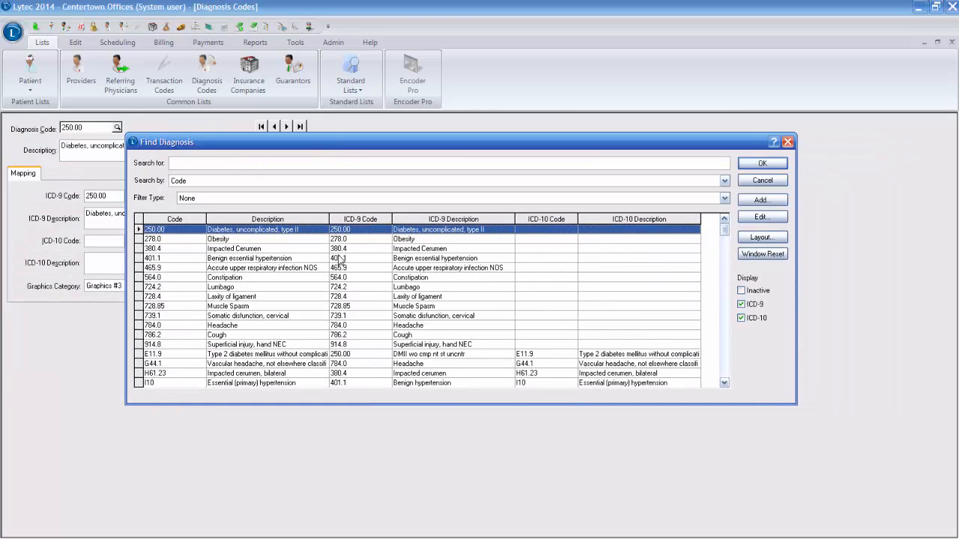
# Step: Review diagnosis entries 278.0 through 465.9 with the ICD-10 display filter off, and switch that filter back on
pyautogui.click(741, 317)
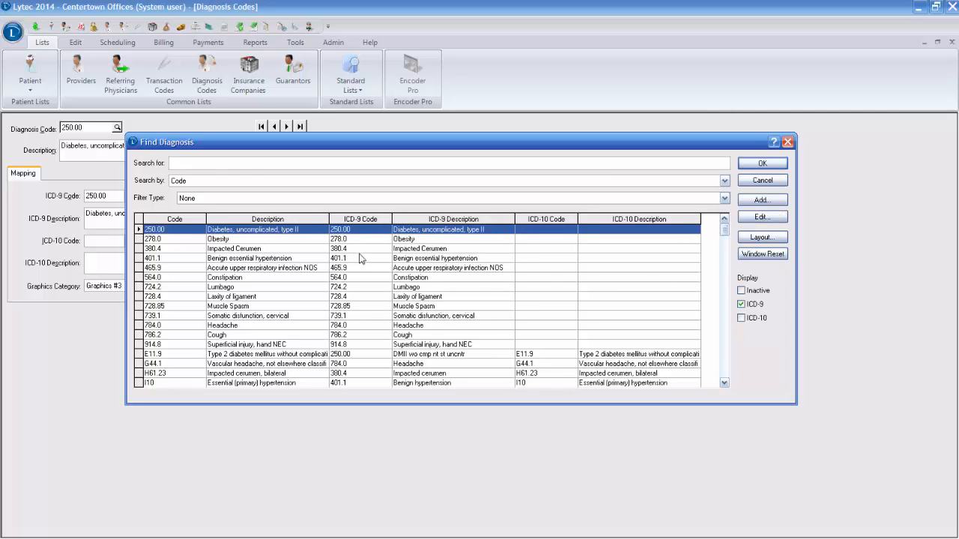
pyautogui.click(175, 239)
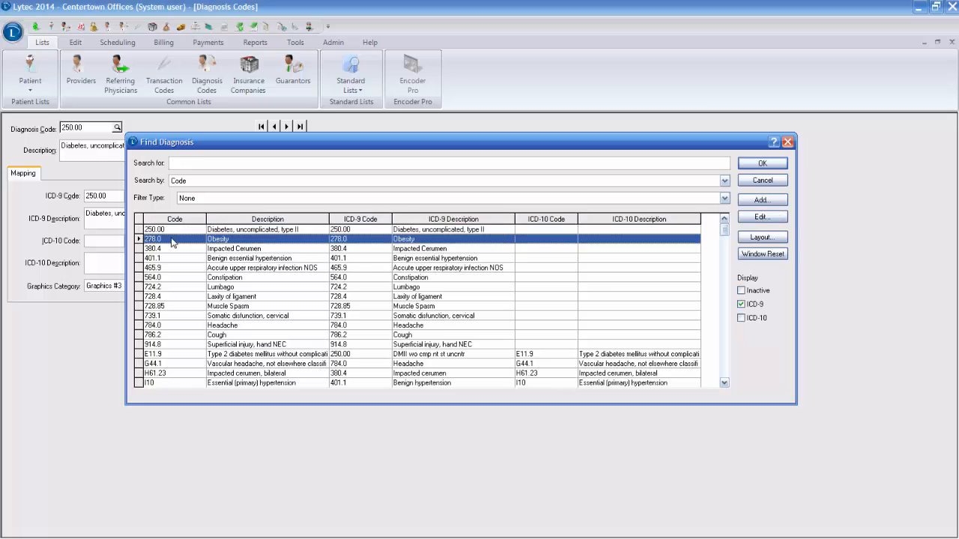
pyautogui.click(368, 249)
pyautogui.click(368, 260)
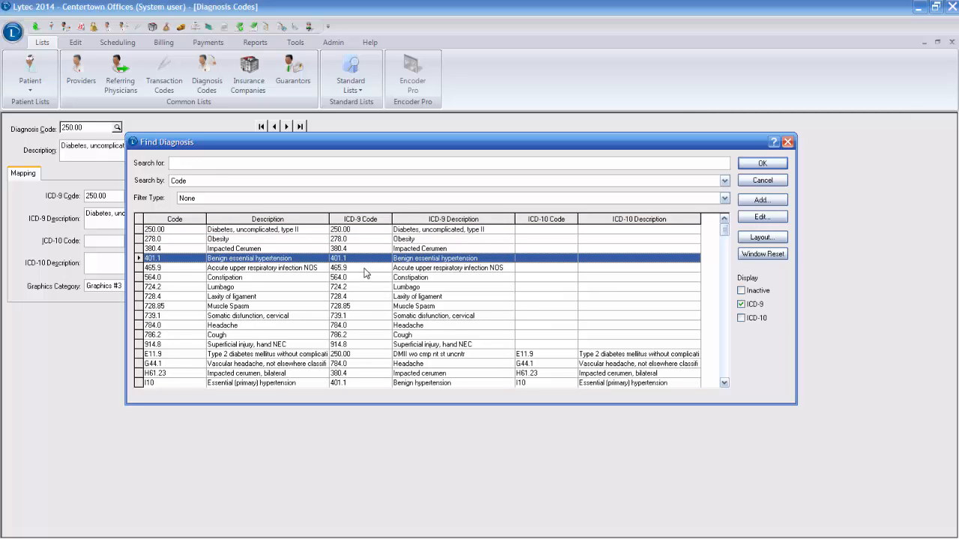
pyautogui.click(365, 269)
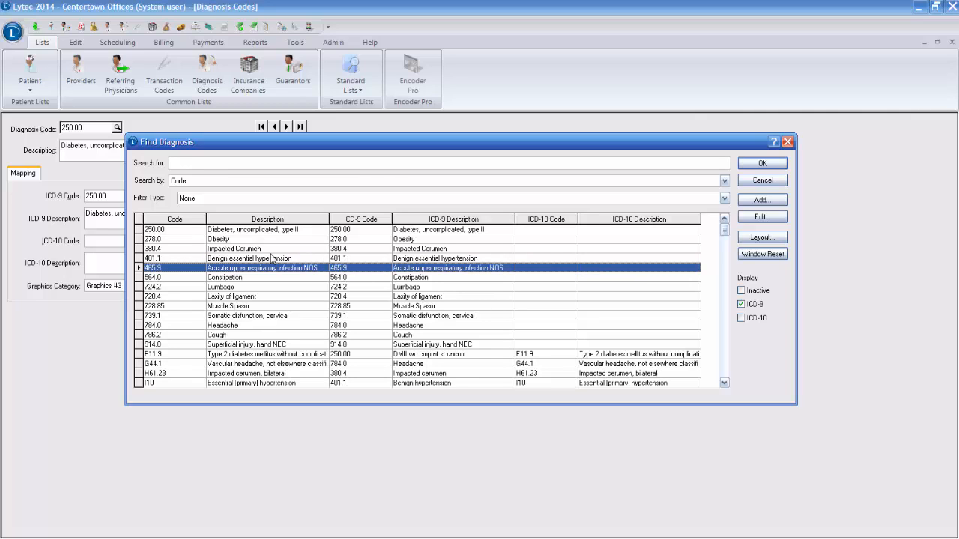
pyautogui.click(742, 319)
# Step: Examine the newly mapped ICD-10 codes further down the diagnosis list and select E11.9
pyautogui.click(724, 382)
pyautogui.click(724, 383)
pyautogui.click(724, 383)
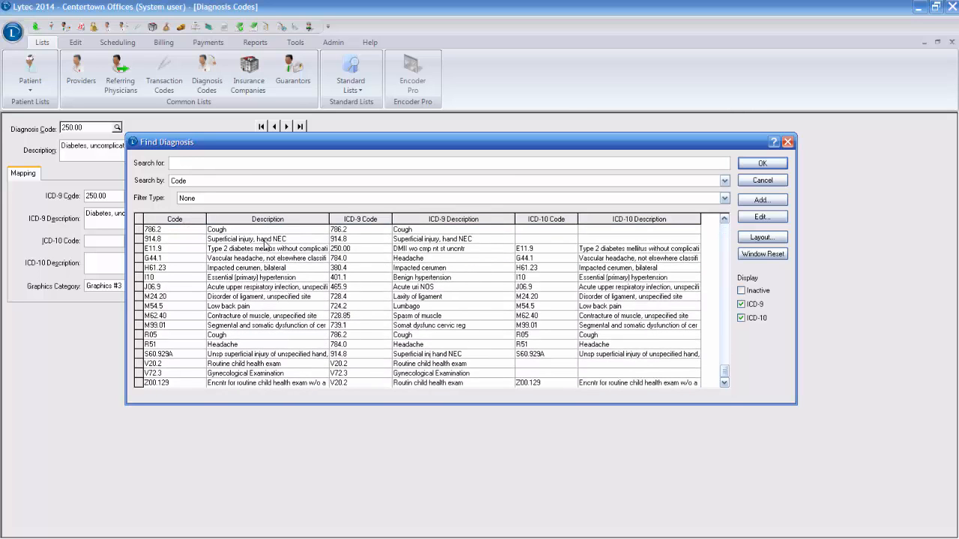
pyautogui.click(223, 249)
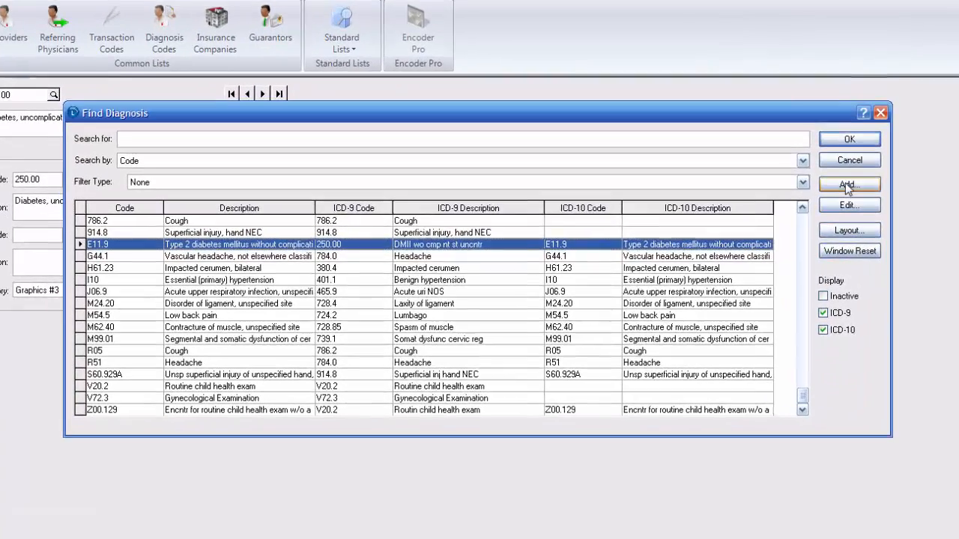
# Step: Start adding a new diagnosis code from the Find Diagnosis lookup
pyautogui.click(762, 199)
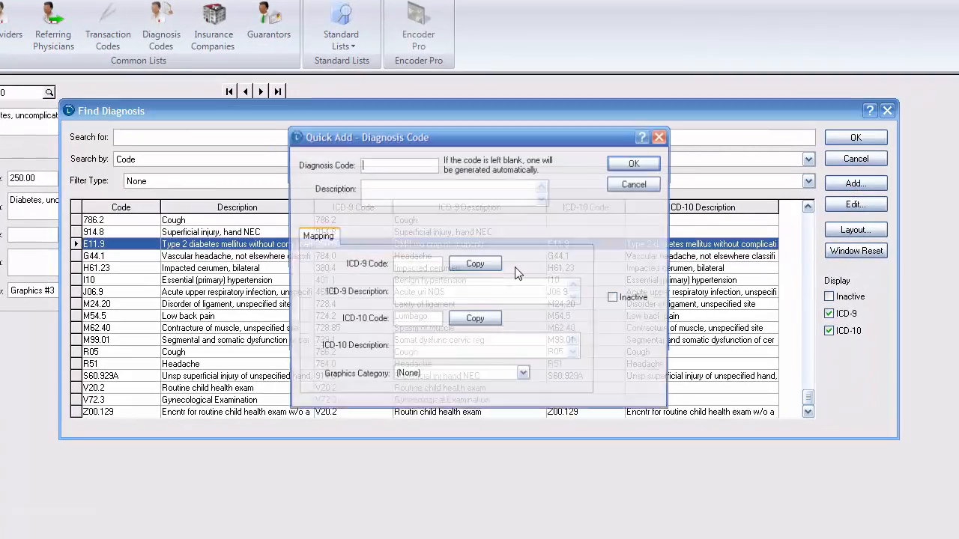